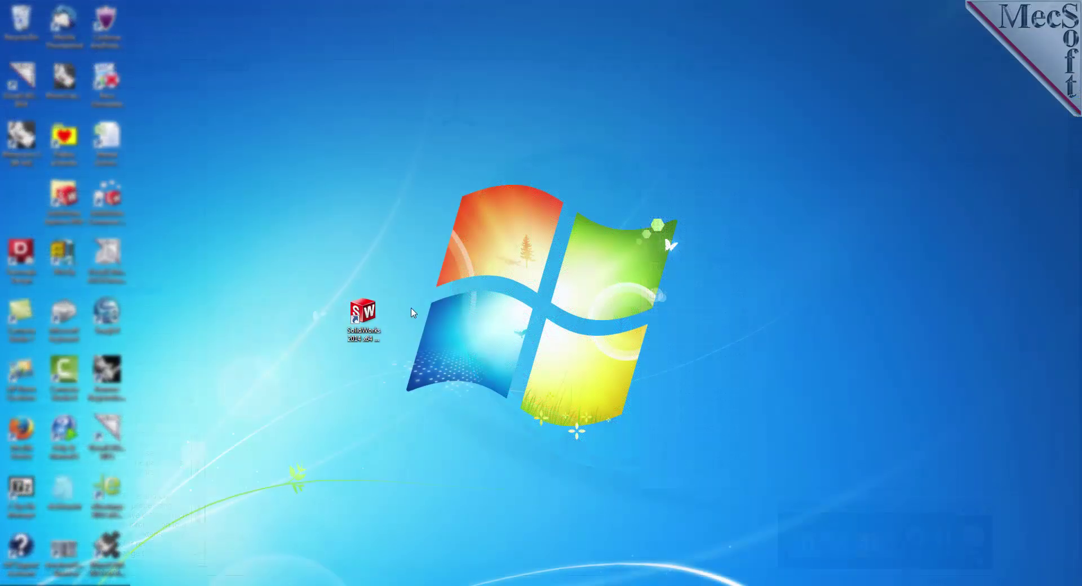
Step: Launch SolidWorks 2014, dismiss the dongle warning and run VisualCAM as the FreeMILL demo
double_click(363, 321)
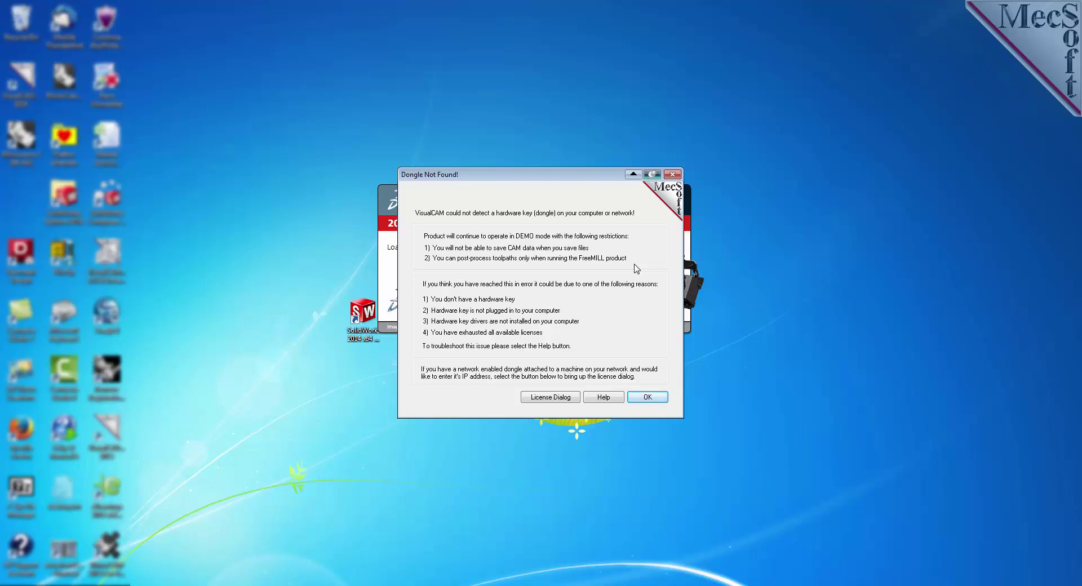
click(652, 399)
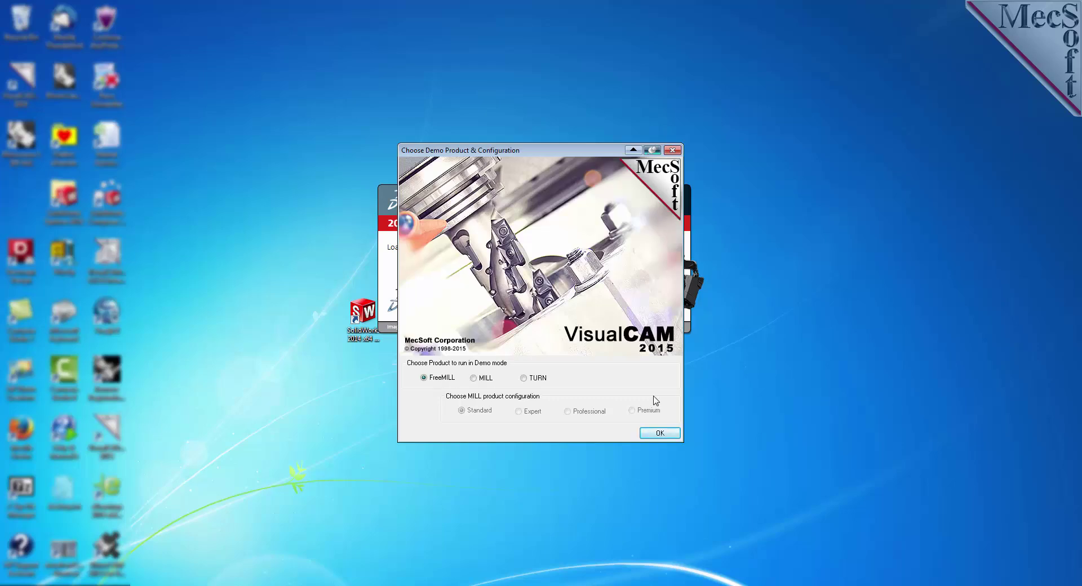
click(476, 378)
click(526, 378)
click(666, 437)
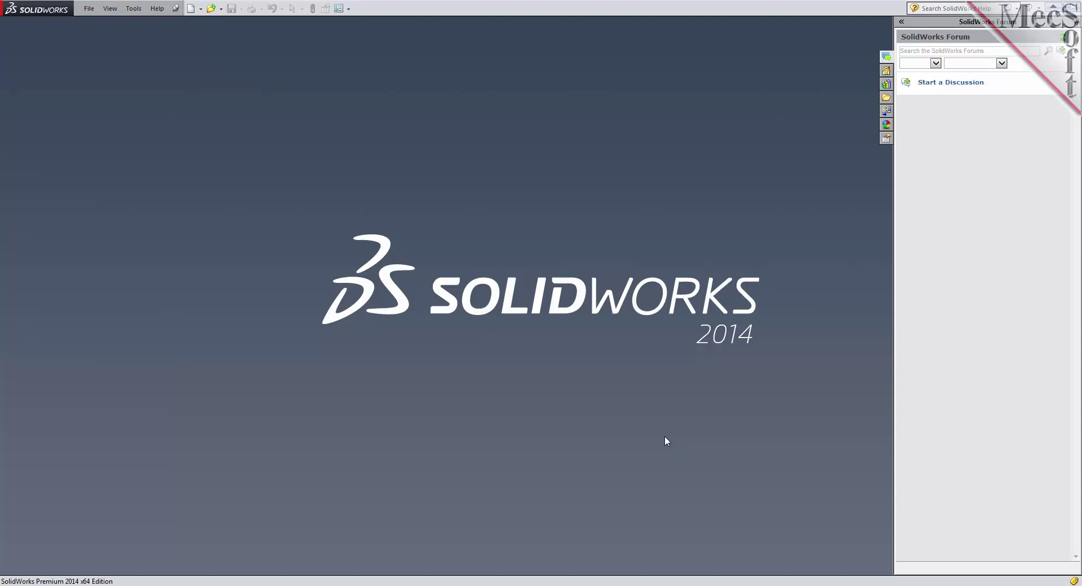
Step: Show the File menu's recent documents with Cap2.SLDPRT listed first
click(88, 10)
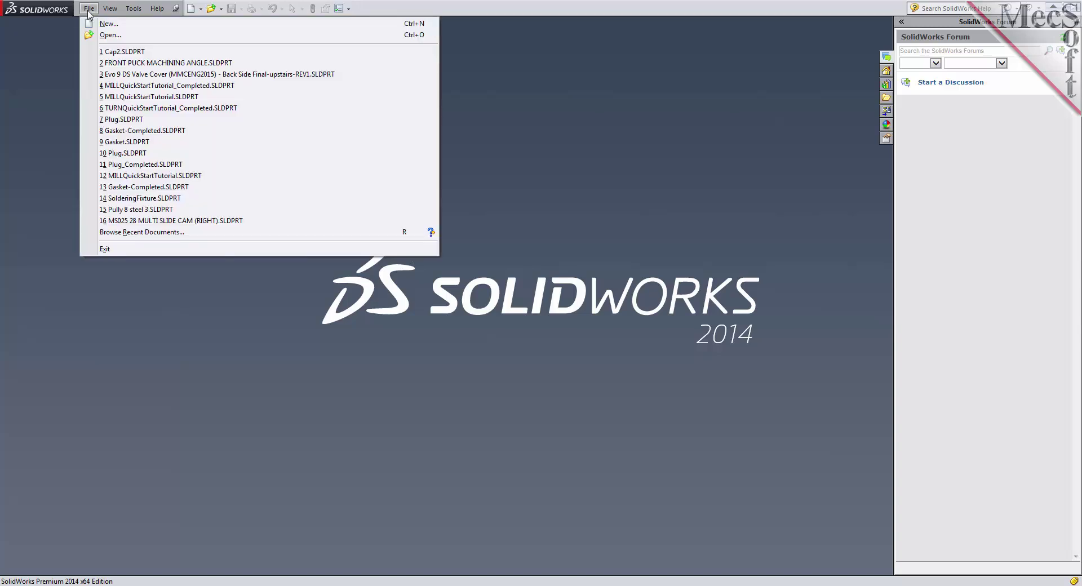
Step: Open the Cap2.SLDPRT part from the recent files list
click(139, 54)
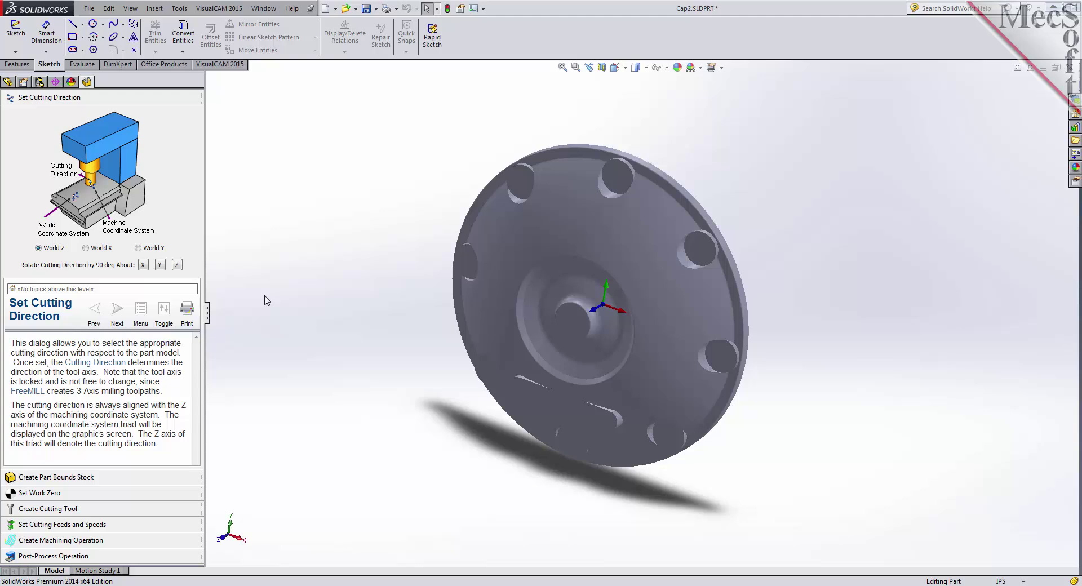
Step: Keep World Z as cutting direction and add a part-bounds stock box (16 x 16 x 3)
click(138, 248)
click(38, 249)
click(90, 477)
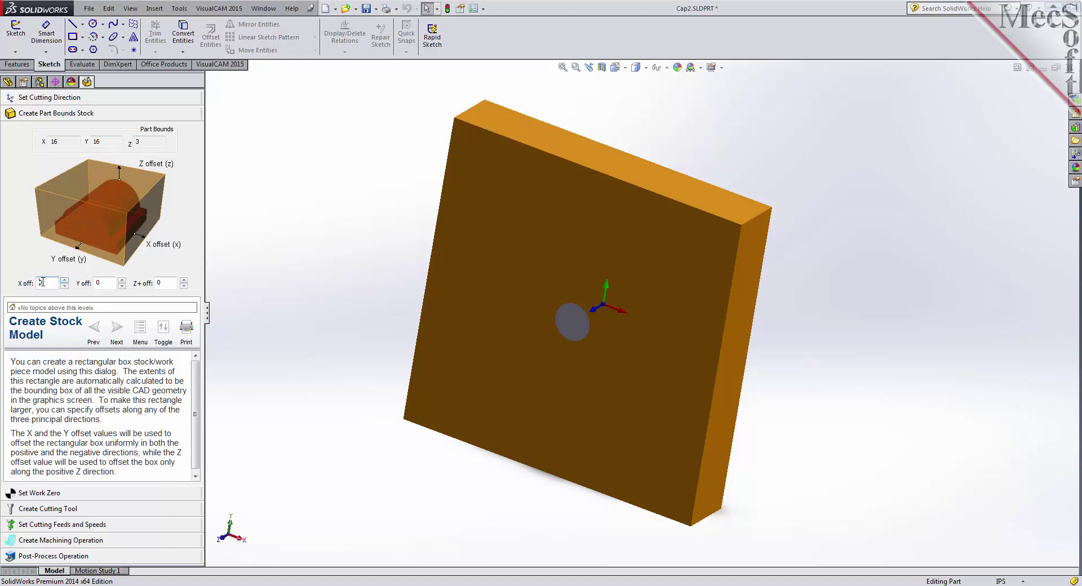
Step: Leave the stock Y offset and bring up the work zero settings (Pick, X 0, Y 0, Z 0)
click(109, 282)
click(83, 495)
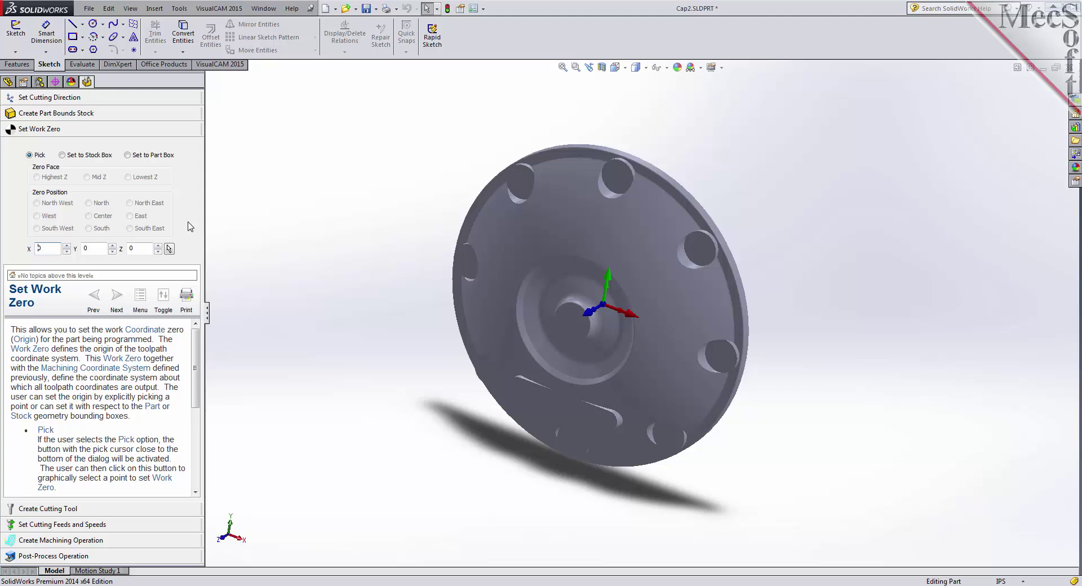
Step: Place work zero at the stock box's north-west top corner (-8, 8, 3)
click(62, 156)
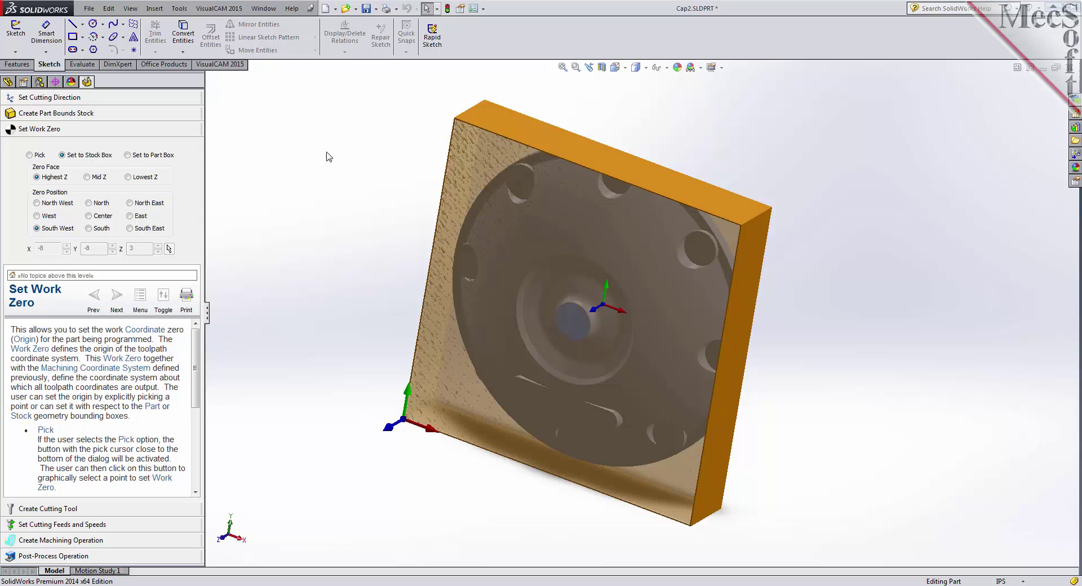
click(36, 203)
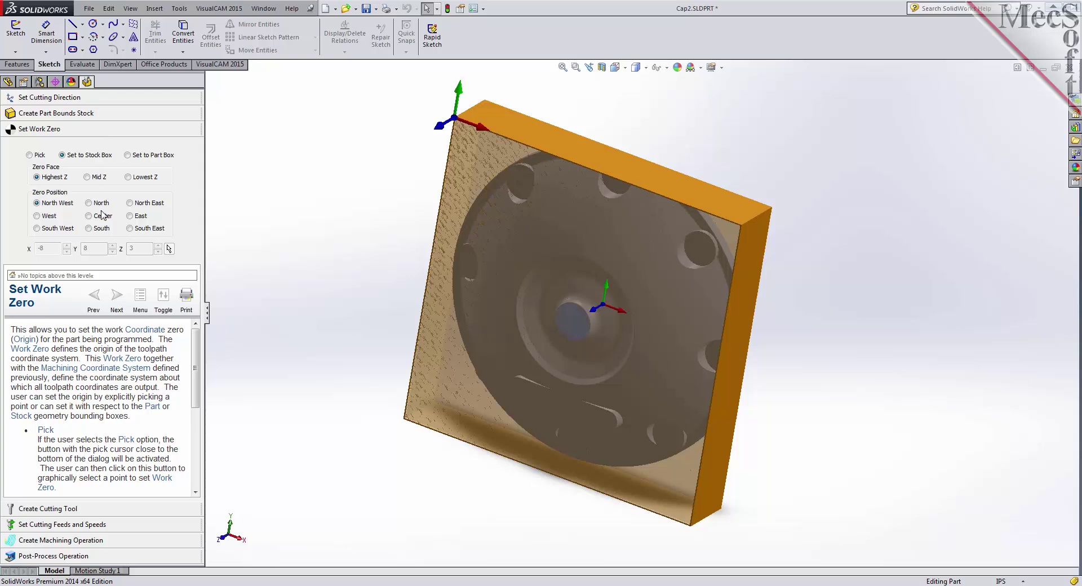
click(89, 509)
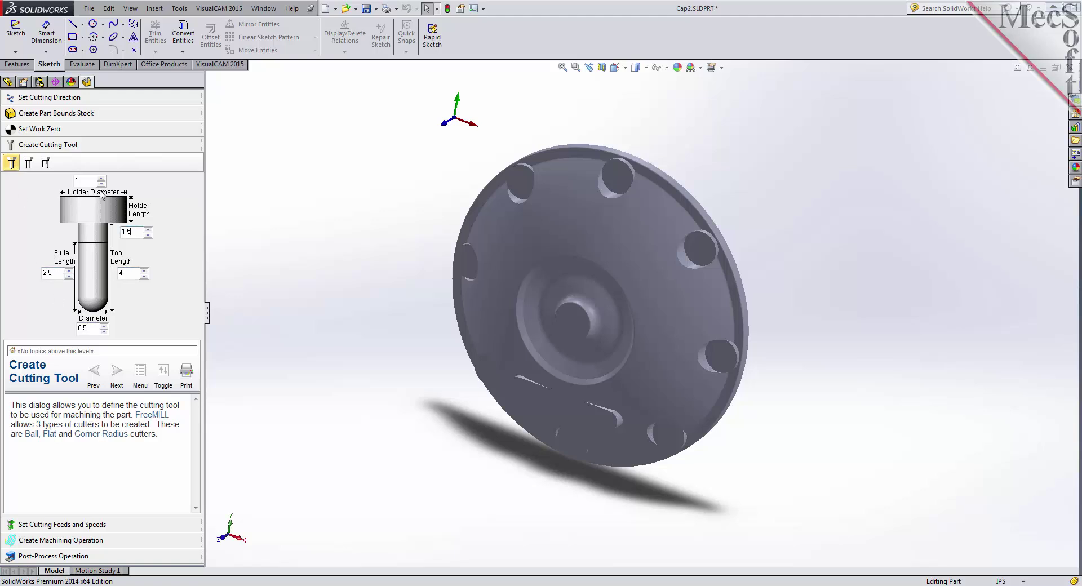
Step: Set spindle speed 18000 RPM, cut feed 15, and engage and retract feeds 12 in/min
click(88, 181)
click(109, 525)
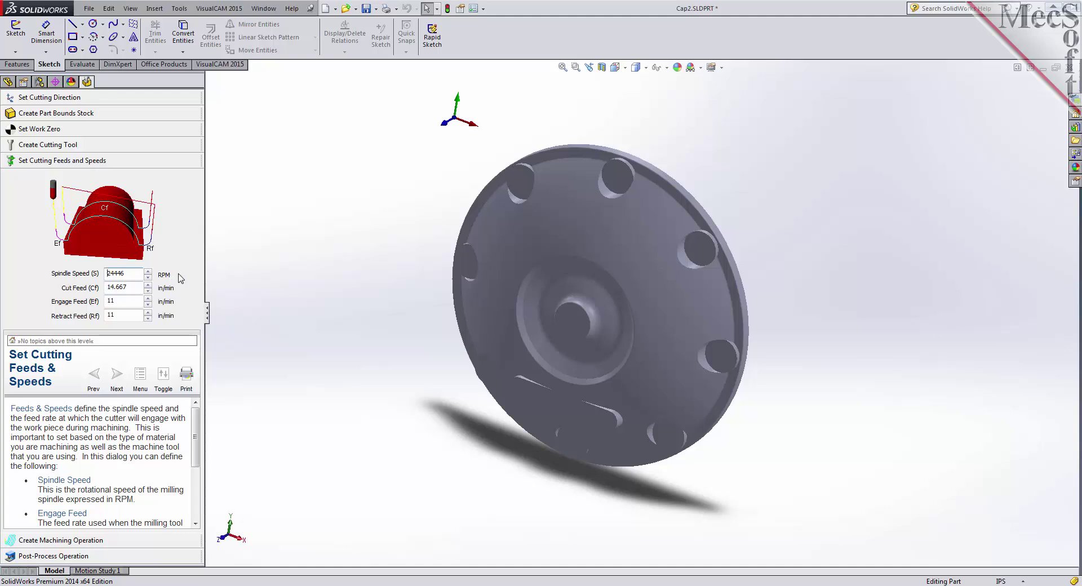
double_click(117, 274)
text(18000)
double_click(110, 288)
text(15)
double_click(110, 300)
text(12)
double_click(117, 314)
text(12)
click(92, 541)
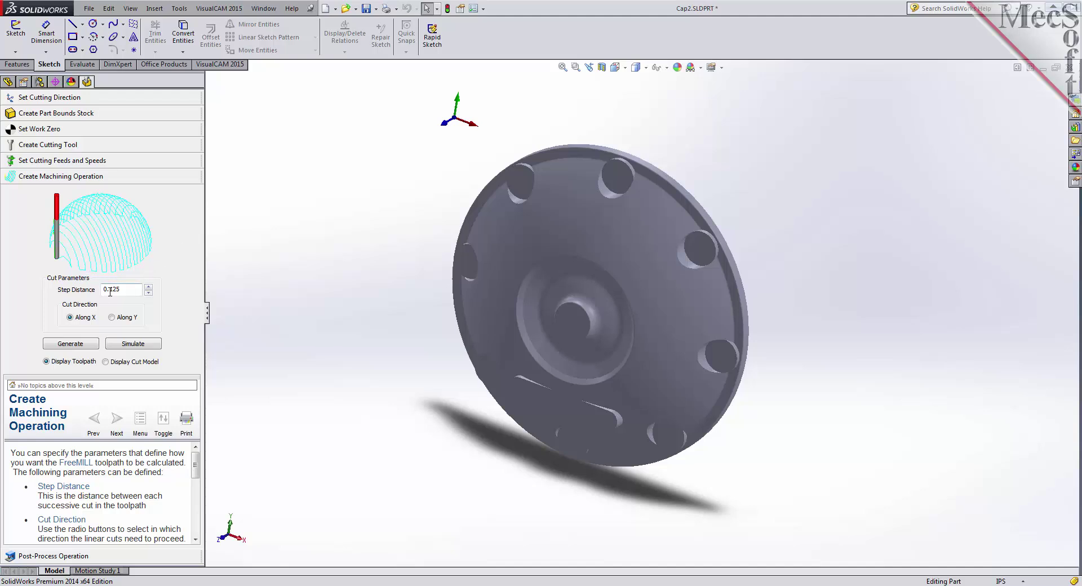
Step: Reduce the machining operation's step distance from 0.125 to 0.05
double_click(130, 291)
text(0)
click(70, 318)
Step: Generate and simulate the parallel toolpath, compare cut model and toolpath views, ending on the toolpath
click(89, 345)
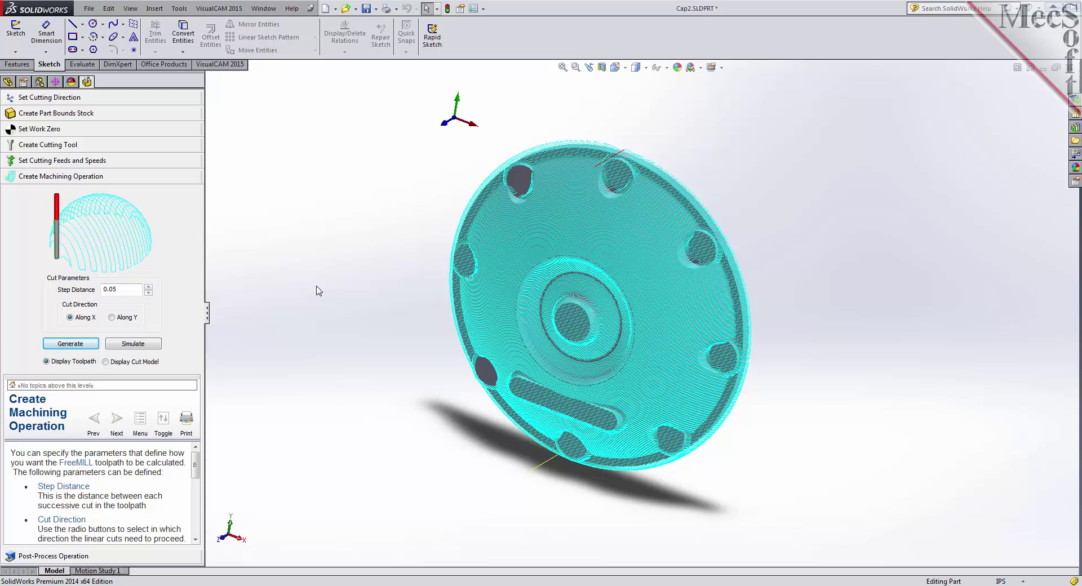
click(152, 348)
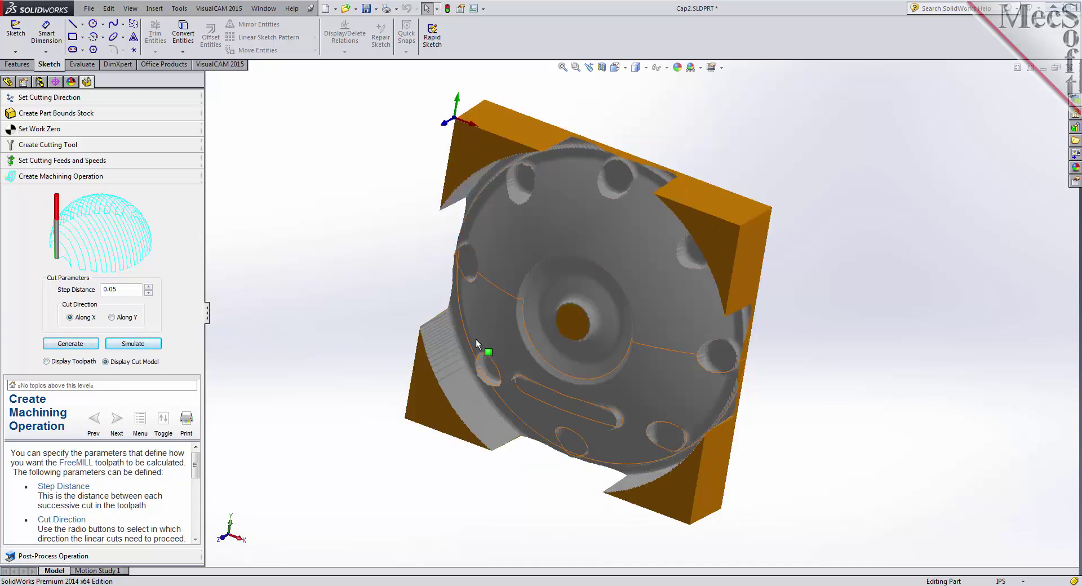
click(54, 364)
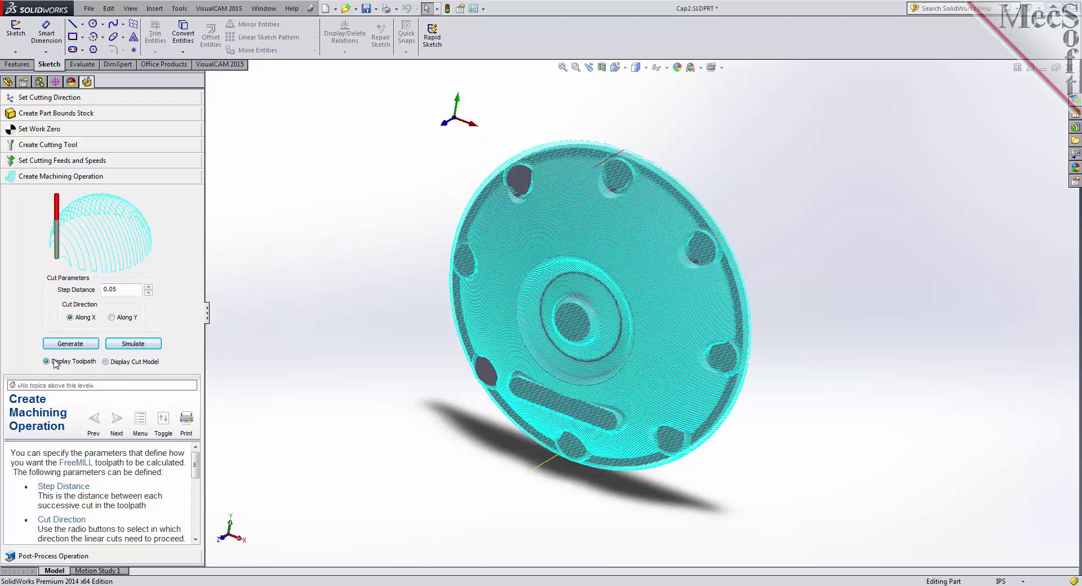
click(128, 364)
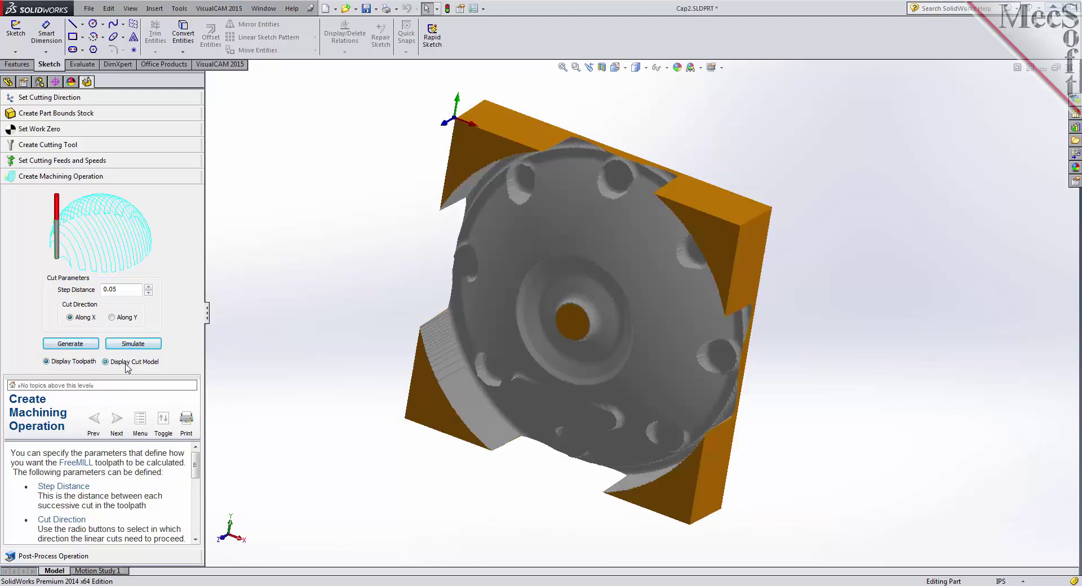
click(70, 364)
click(112, 365)
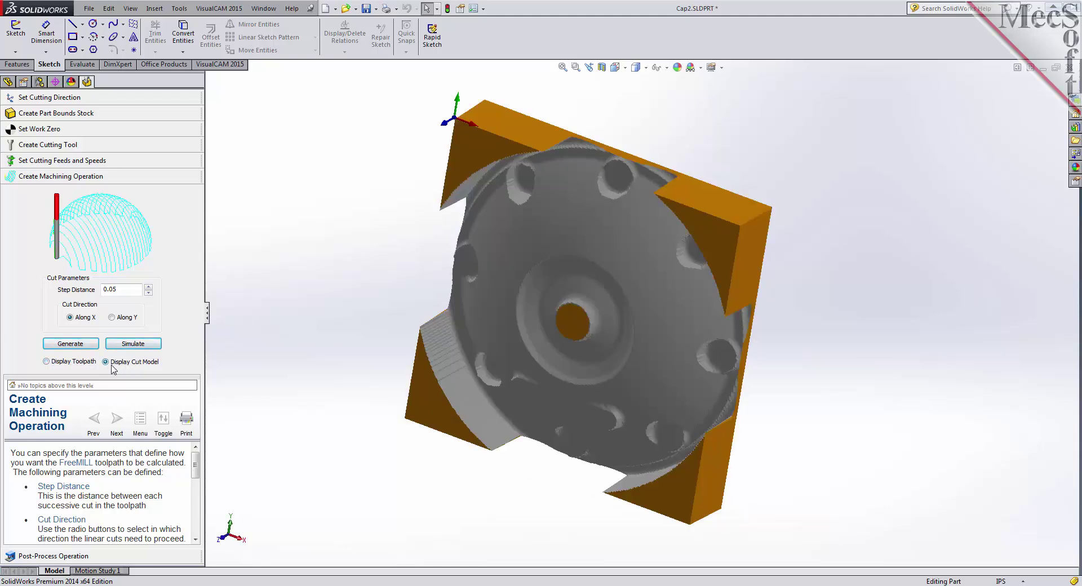
click(70, 362)
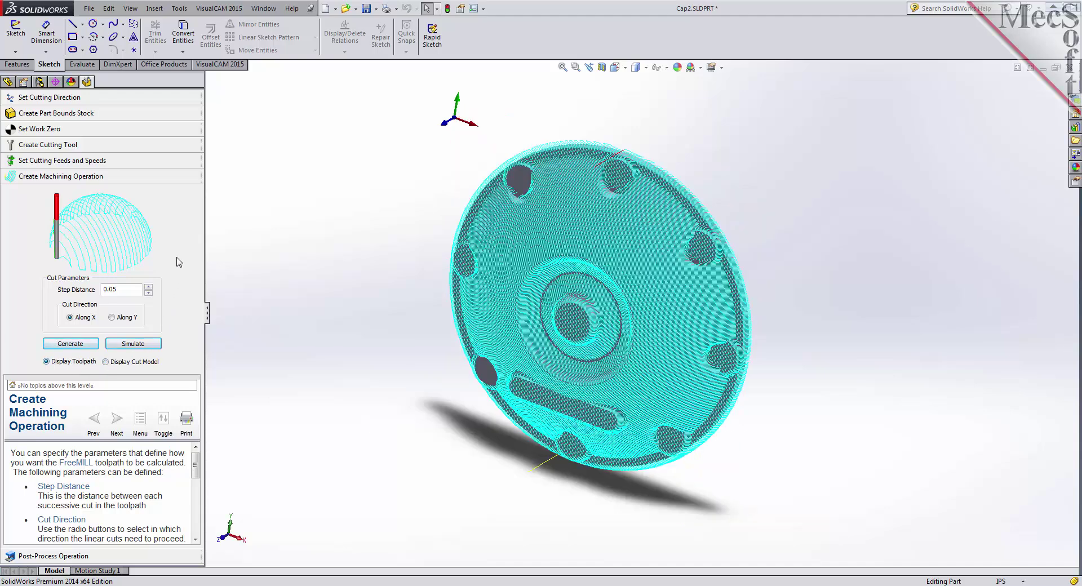
click(53, 556)
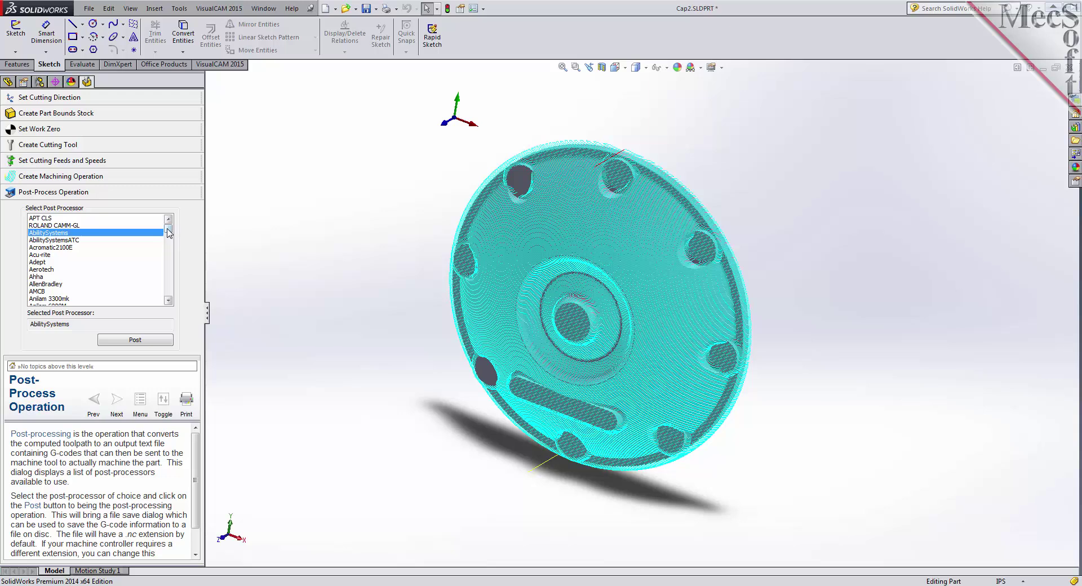
Step: Choose the Haas post-processor and post the toolpath to an NC file
drag(168, 229, 169, 257)
click(40, 270)
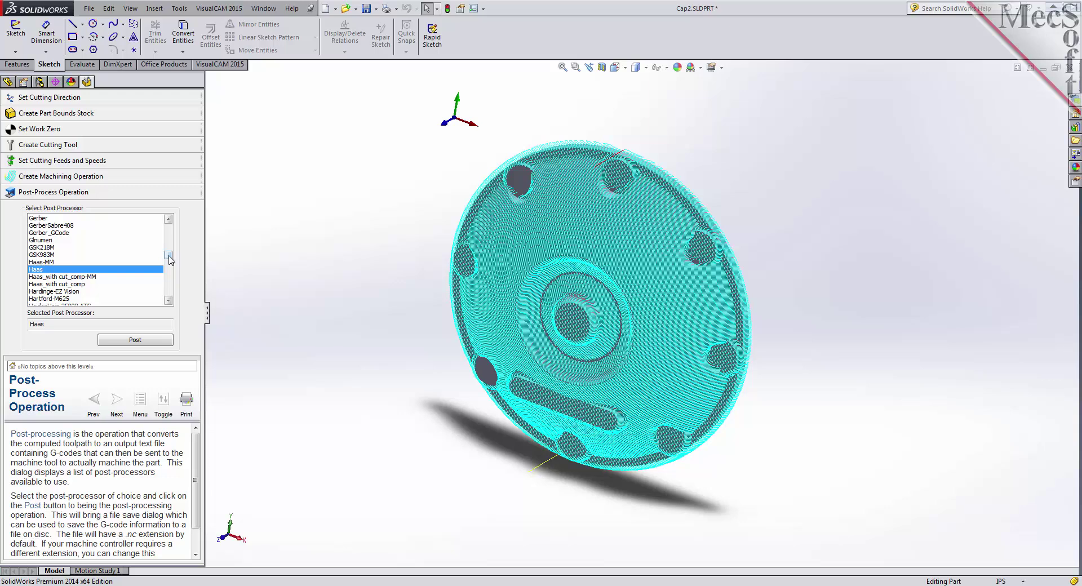
mouse_move(168, 256)
mouse_down()
mouse_move(173, 227)
mouse_move(170, 294)
mouse_move(174, 259)
mouse_up()
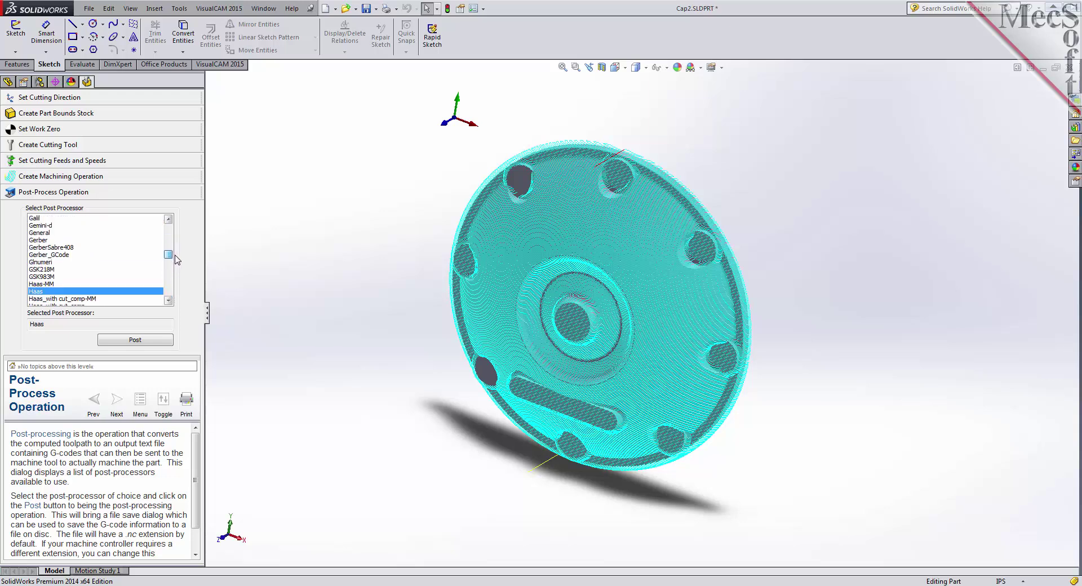
click(150, 340)
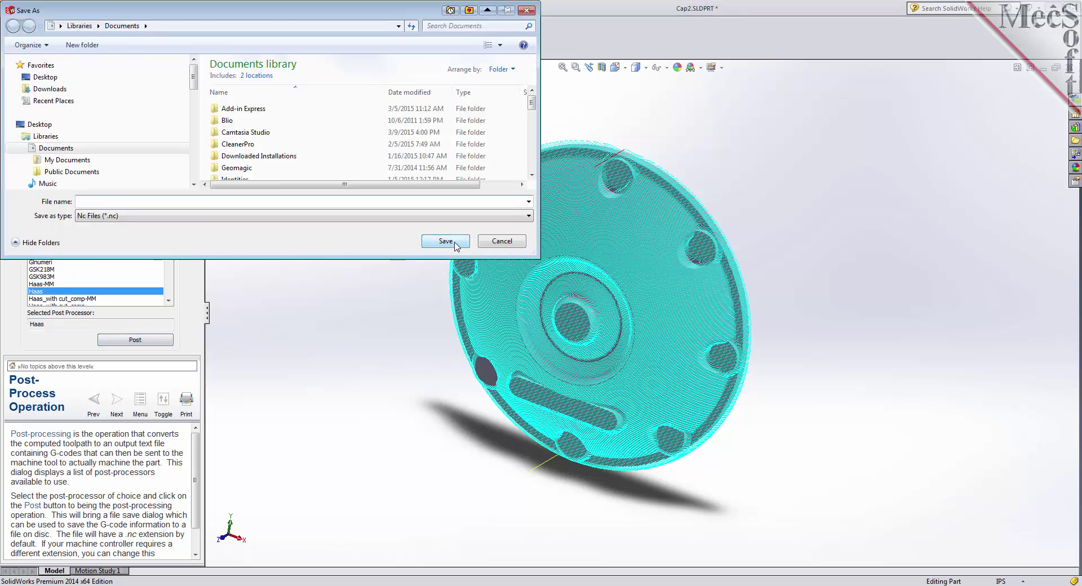
Step: Save the posted G-code under the file name cap2, producing cap2.nc
text(cap2)
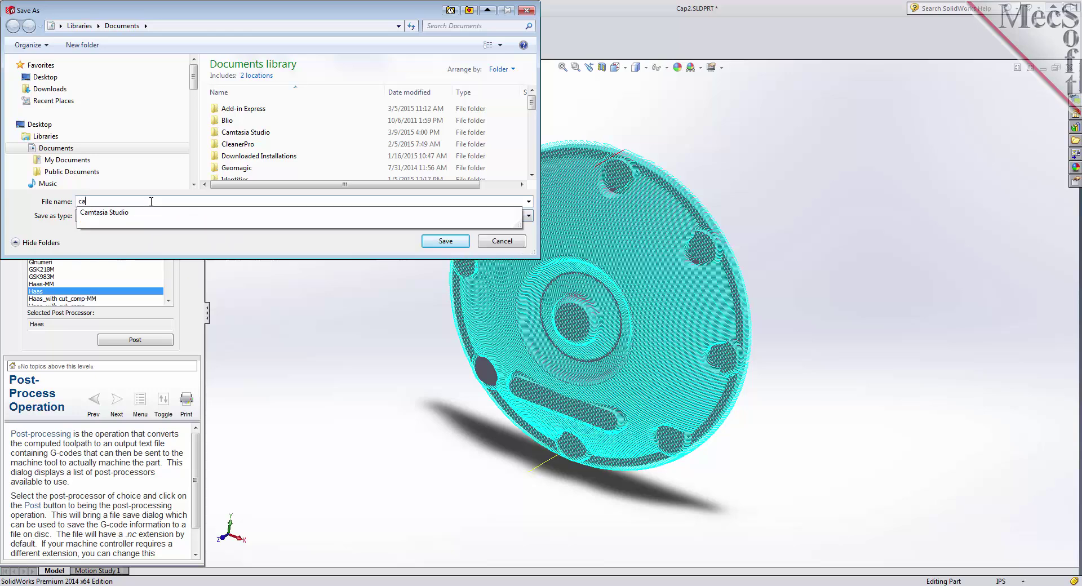
click(445, 241)
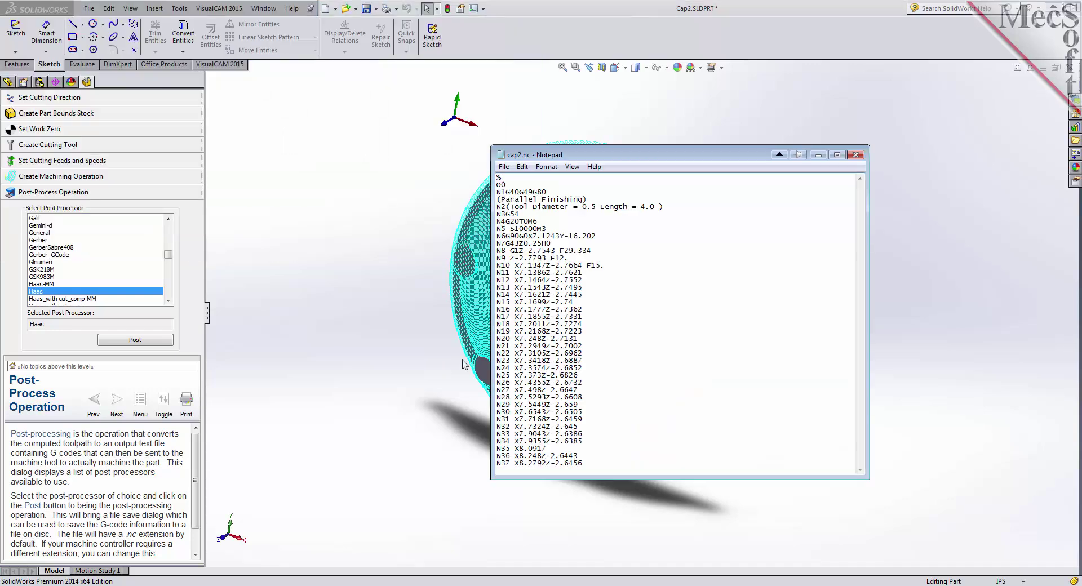
Step: Scroll down through the cap2.nc G-code and highlight the Z value on line N11088
drag(657, 163, 696, 189)
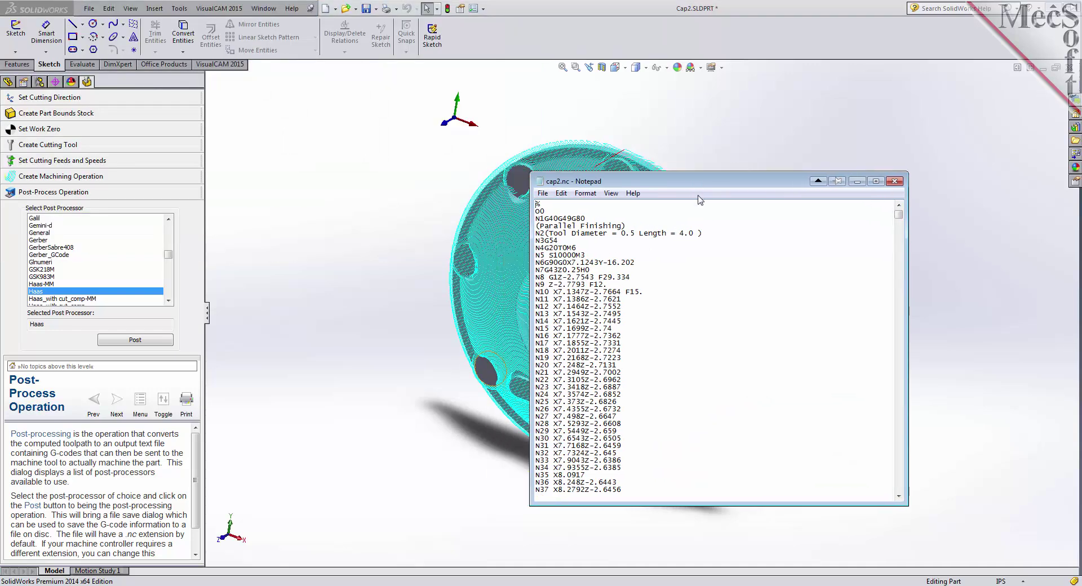
drag(899, 214, 912, 258)
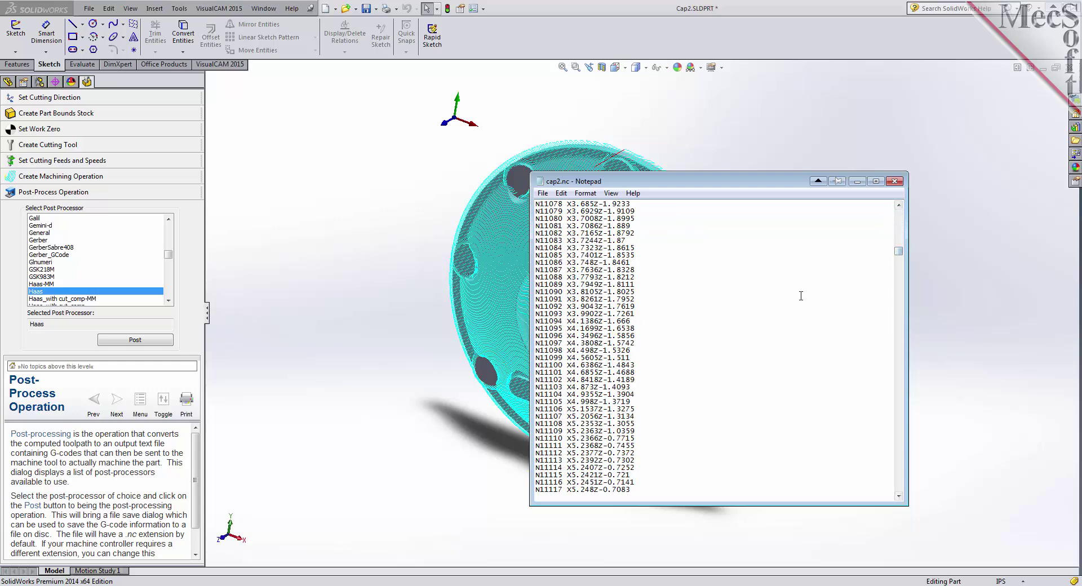
drag(600, 277, 636, 280)
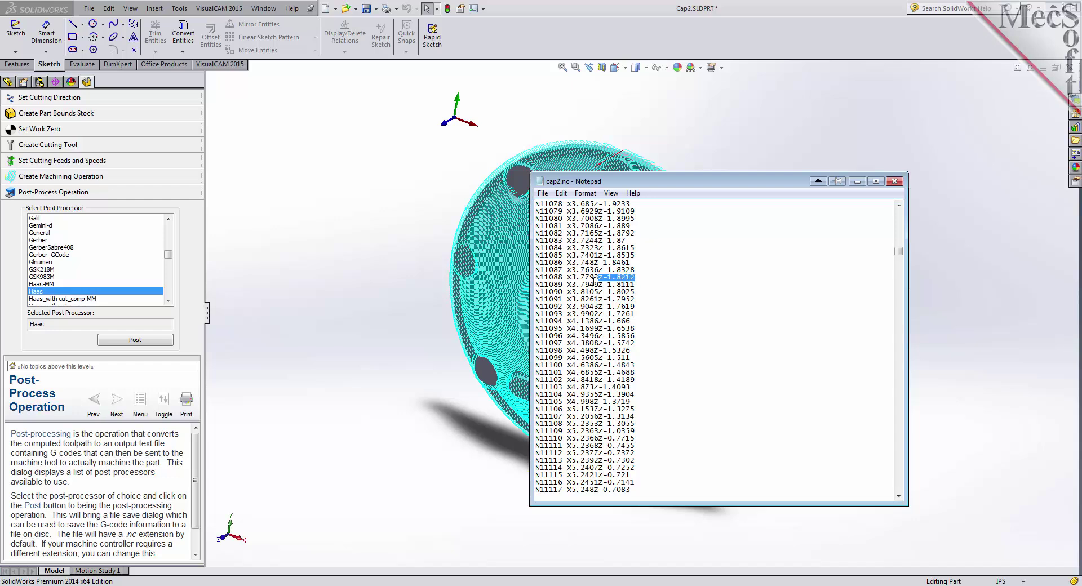